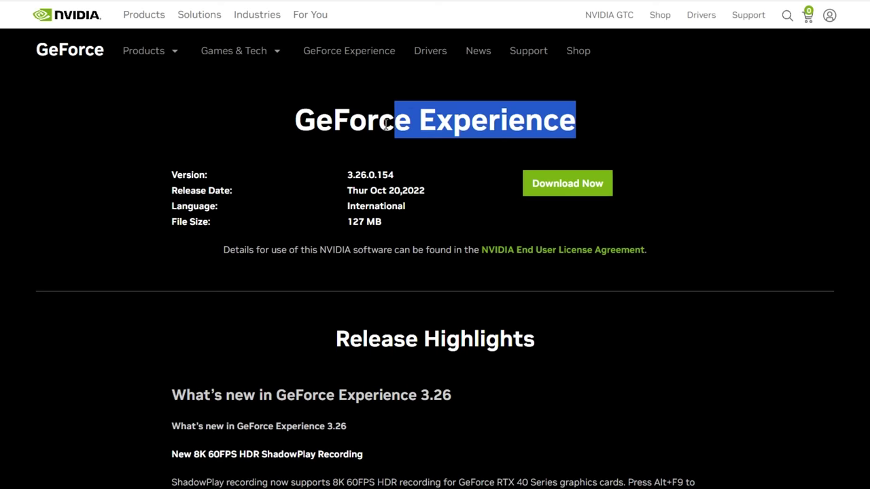
Step: Switch to GeForce Experience and open its driver section
drag(385, 123, 294, 155)
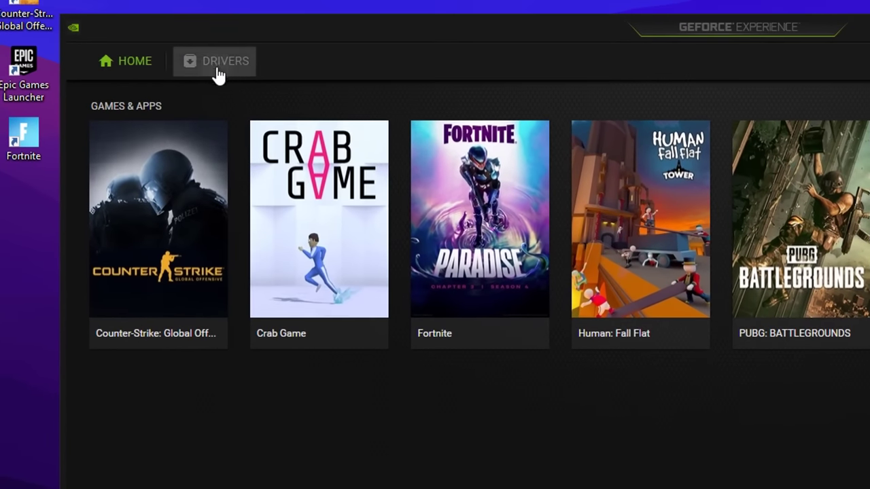
click(217, 75)
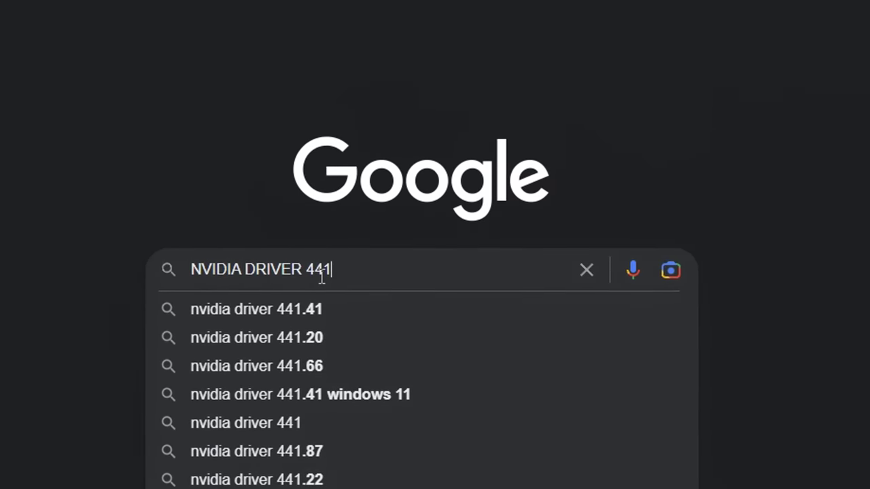
Step: Search Google for NVIDIA DRIVER 441.41 and open the GeForce Game Ready Driver result for Windows 10 64-bit
text(1)
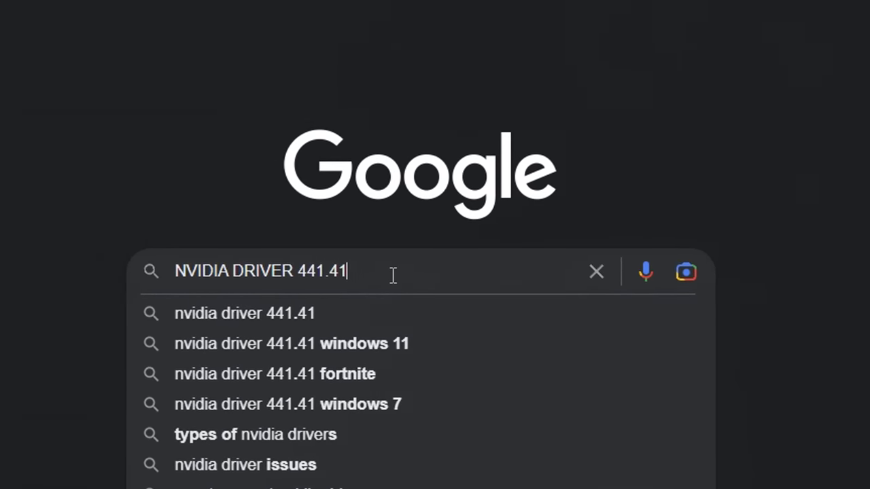
key(Escape)
key(Return)
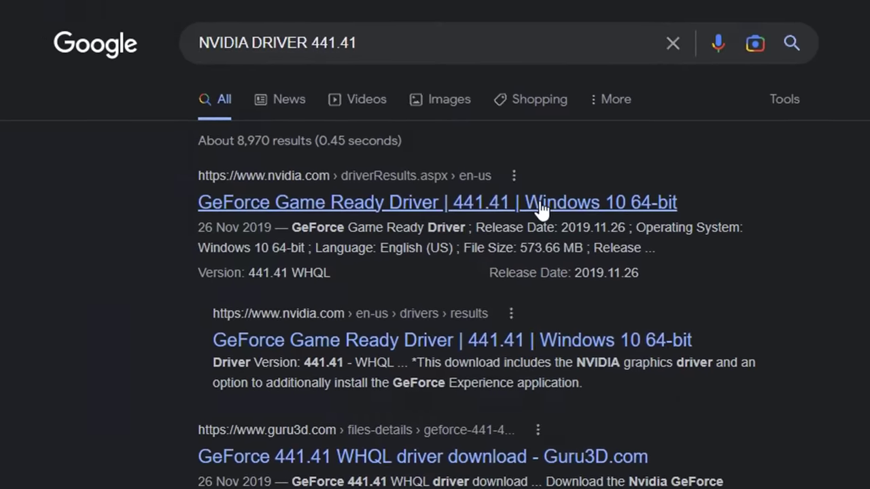
click(596, 205)
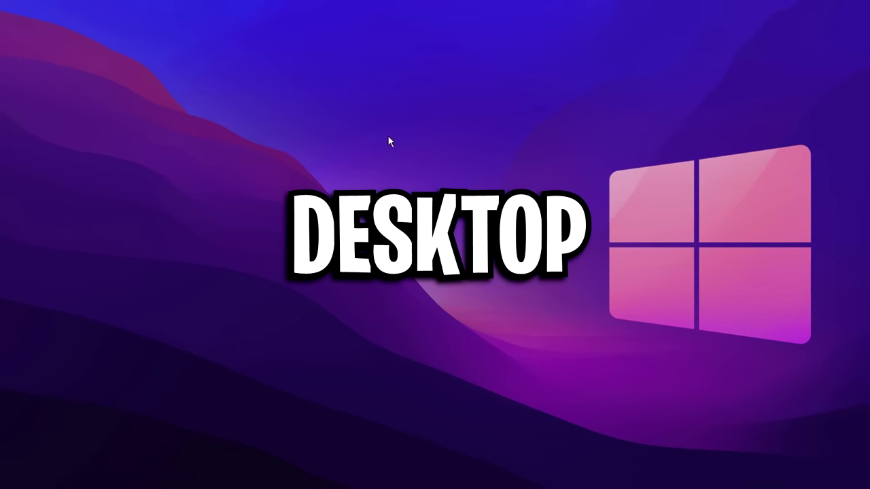
Step: Open the NVIDIA Control Panel from the desktop and look through its 3D and display settings pages
right_click(439, 181)
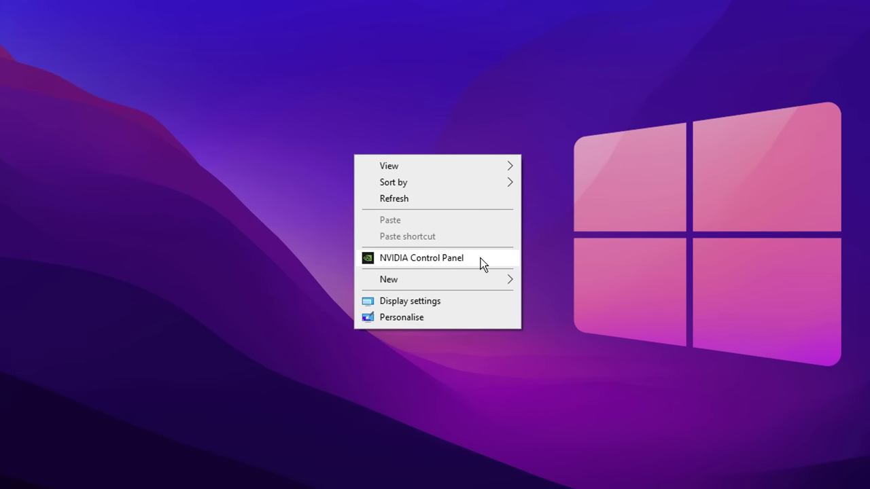
click(480, 262)
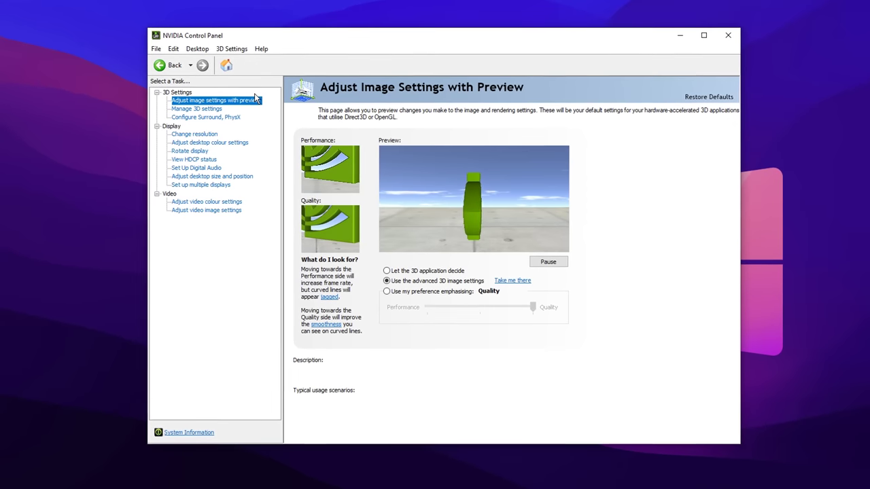
click(211, 108)
click(224, 117)
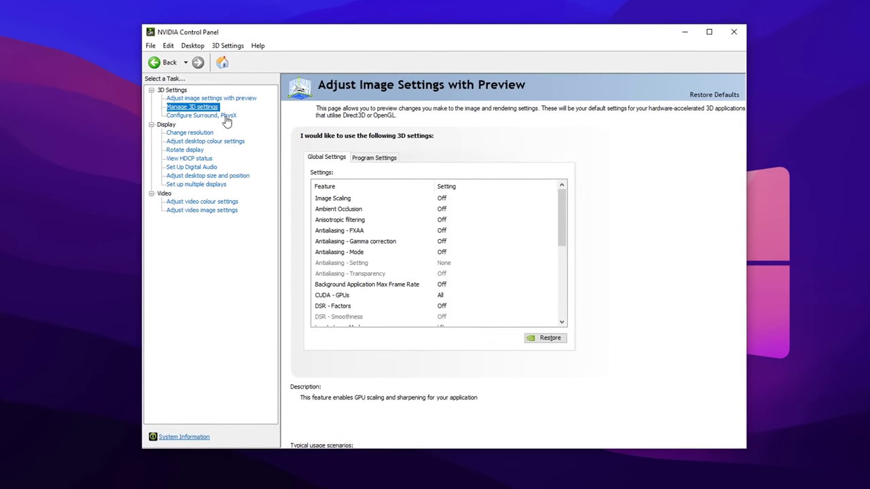
click(188, 131)
click(204, 141)
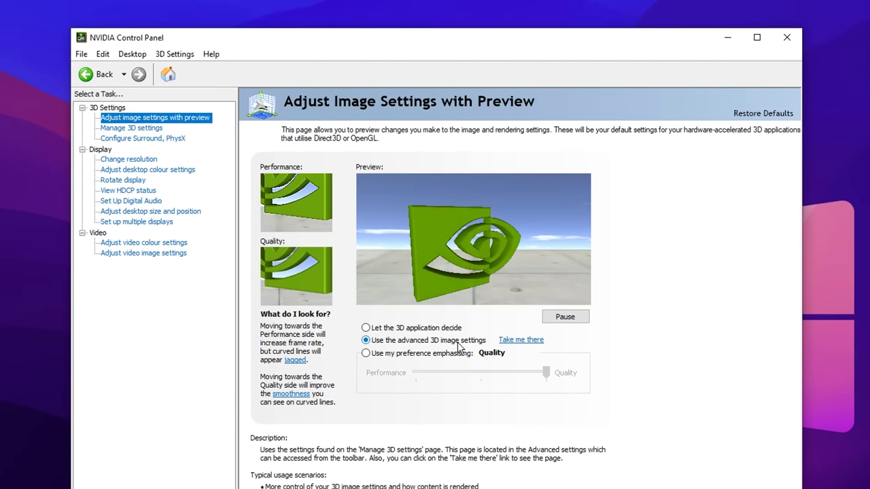
Step: Go from the advanced 3D image settings option to Manage 3D Settings and select Background Application Max Frame Rate
click(521, 340)
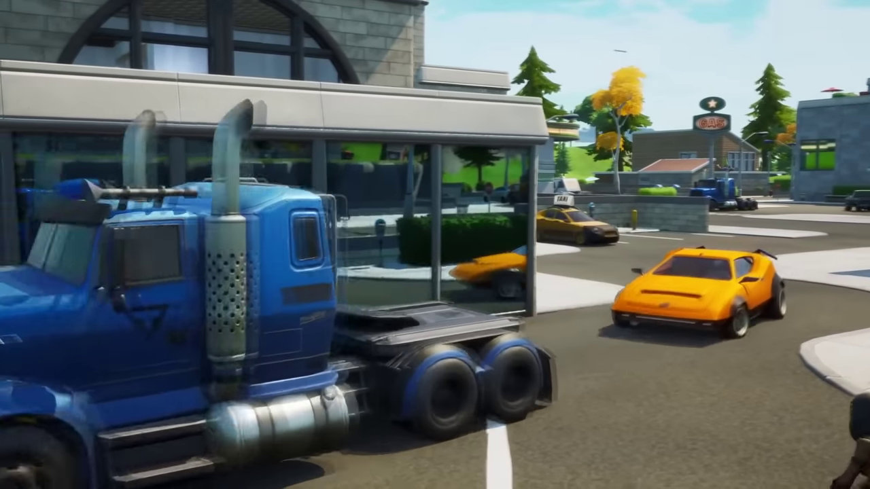
click(474, 252)
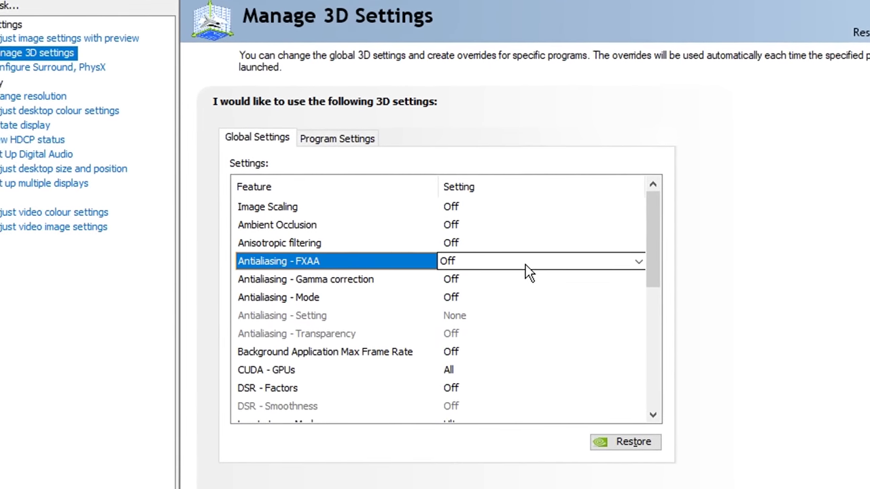
click(456, 354)
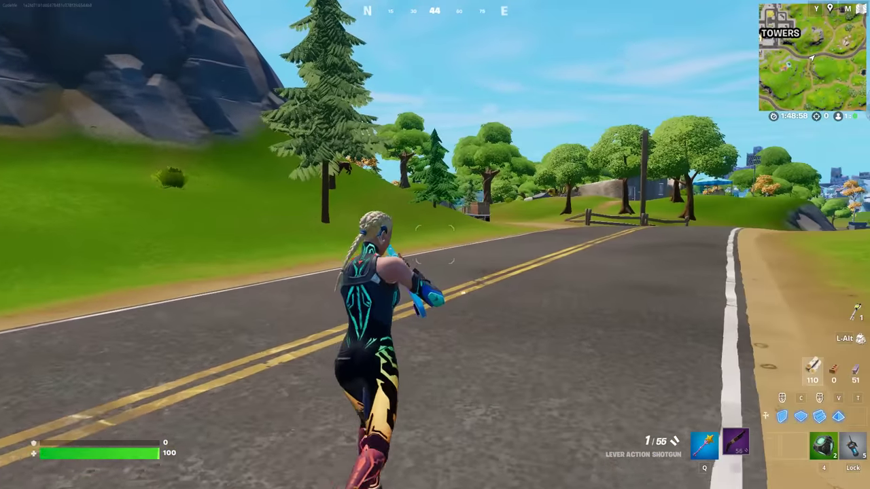
key(w)
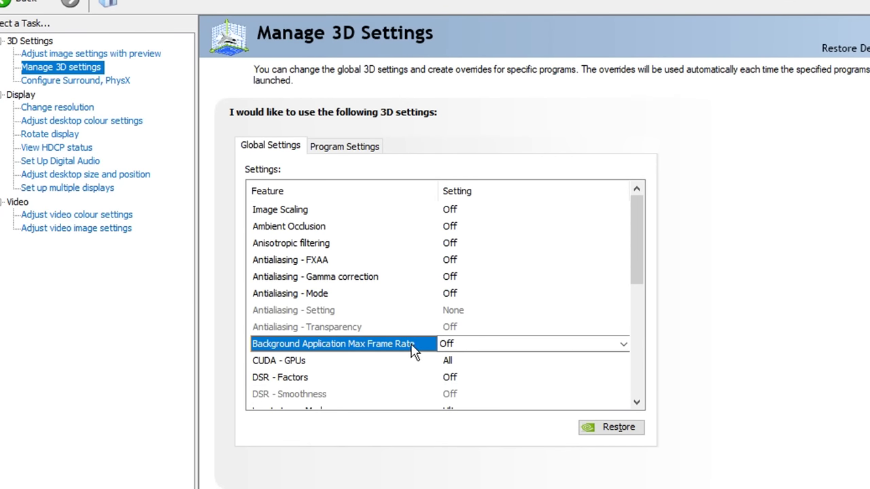
Step: Examine the frame-rate options for Background Application Max Frame Rate and cancel the dialog
click(547, 348)
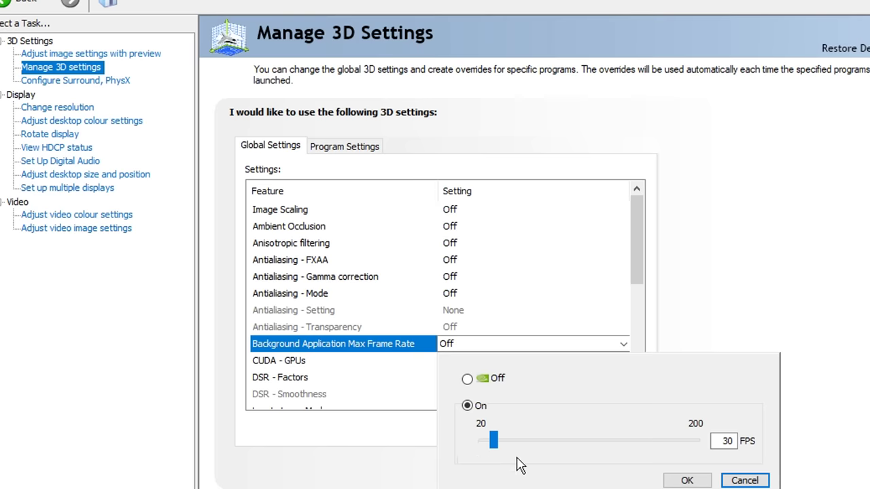
click(745, 480)
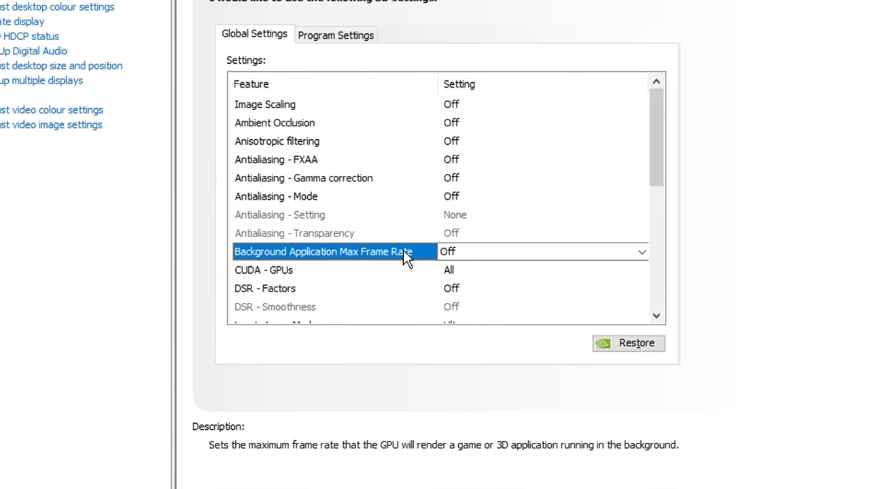
Step: Go through the CUDA - GPUs, DSR - Factors and DSR - Smoothness settings down to Low Latency Mode
click(475, 272)
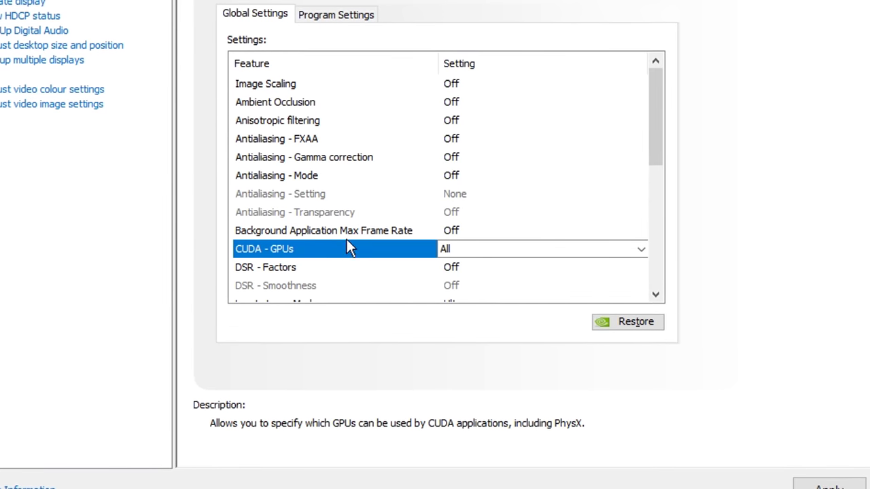
click(445, 250)
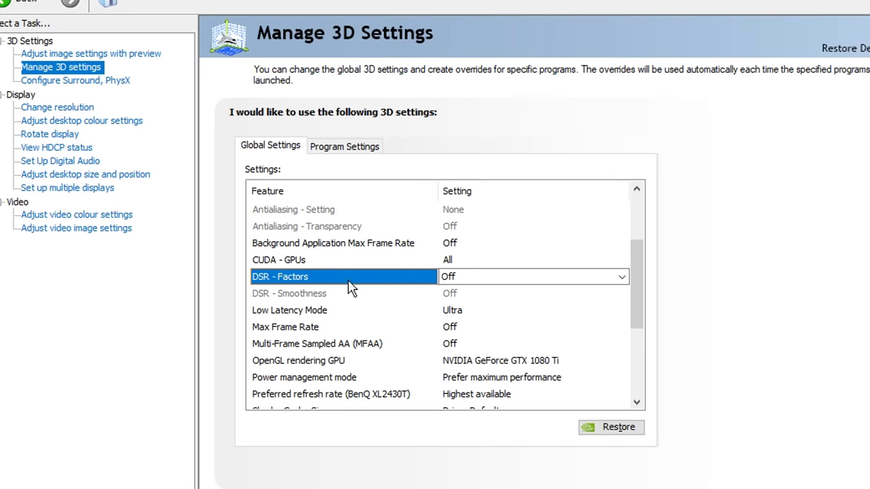
click(457, 294)
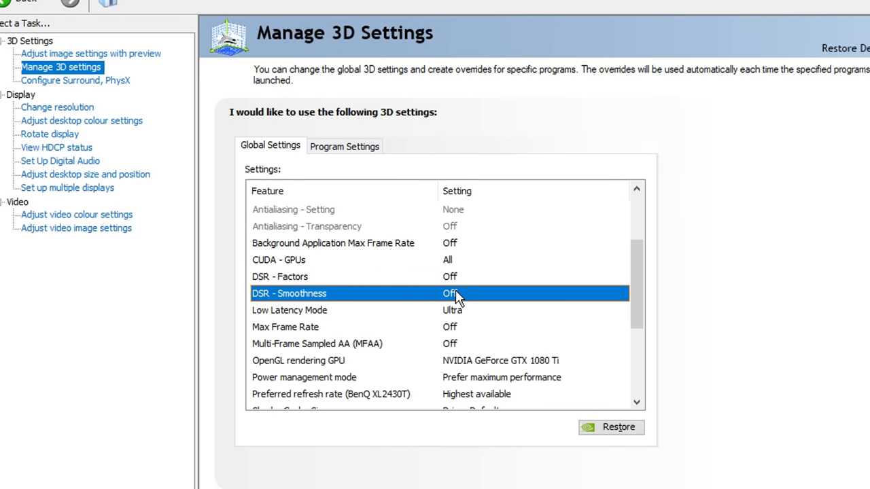
click(388, 310)
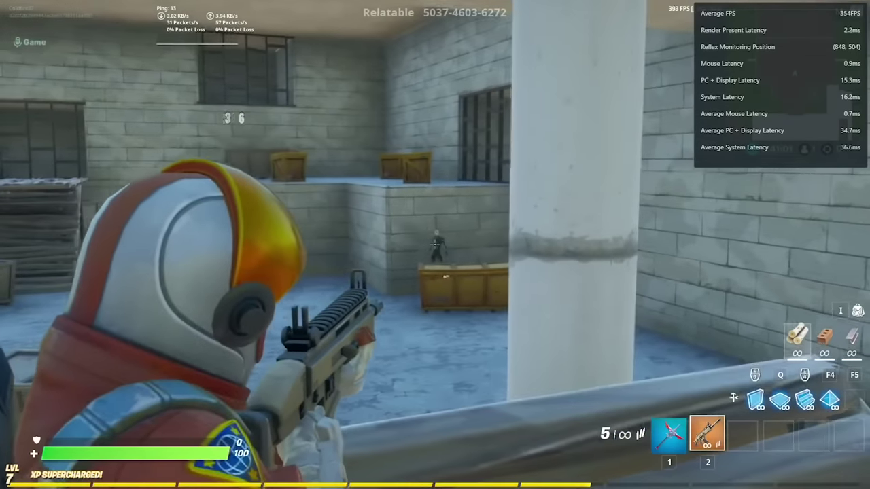
click(435, 245)
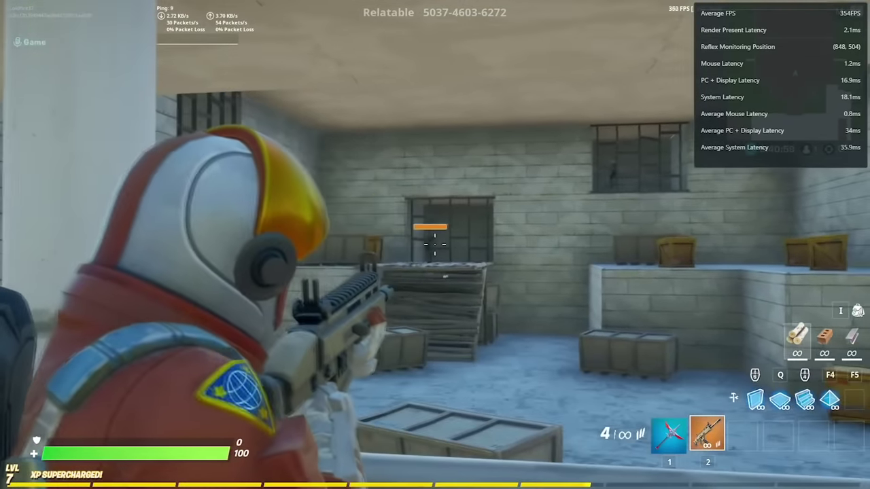
click(435, 245)
click(435, 245)
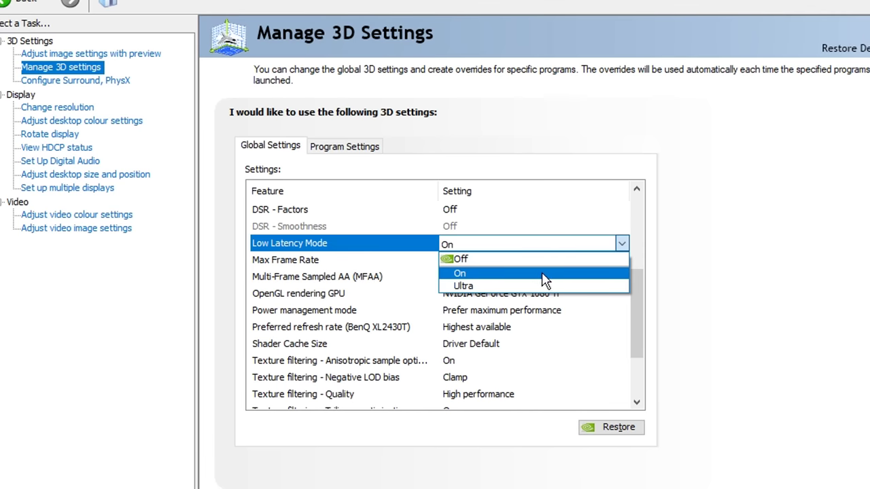
Step: Set Low Latency Mode to Ultra and Multi-Frame Sampled AA (MFAA) to Off
click(529, 285)
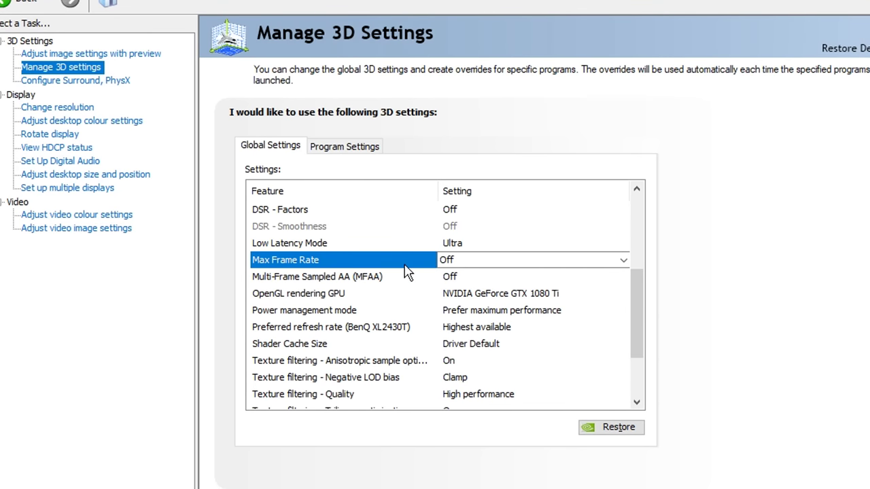
click(390, 280)
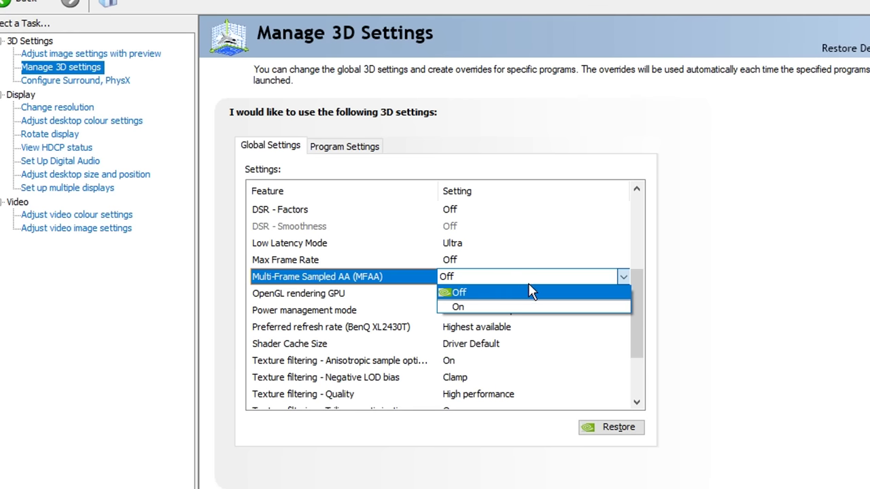
click(522, 296)
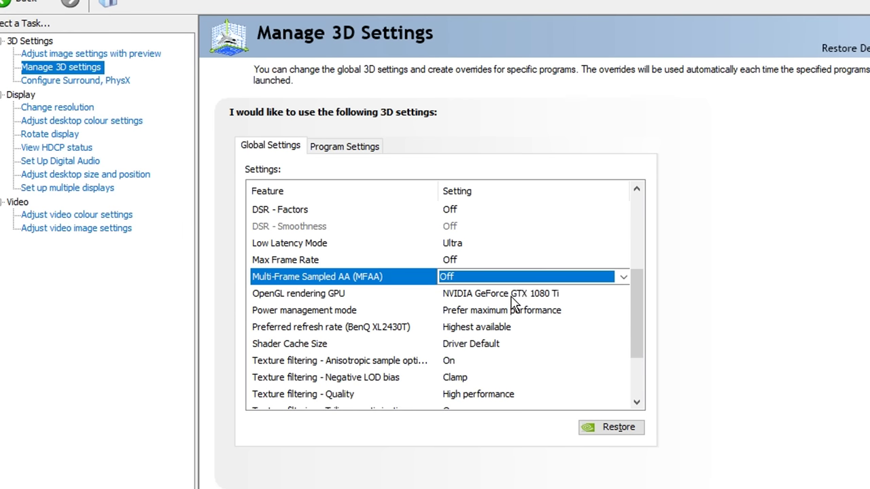
Step: Check the OpenGL rendering GPU setting and set Power management mode to Prefer maximum performance
click(505, 295)
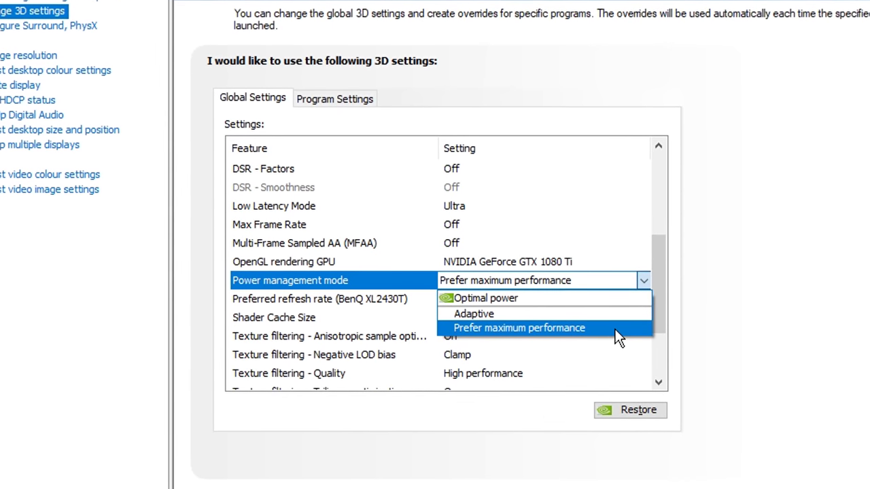
click(615, 330)
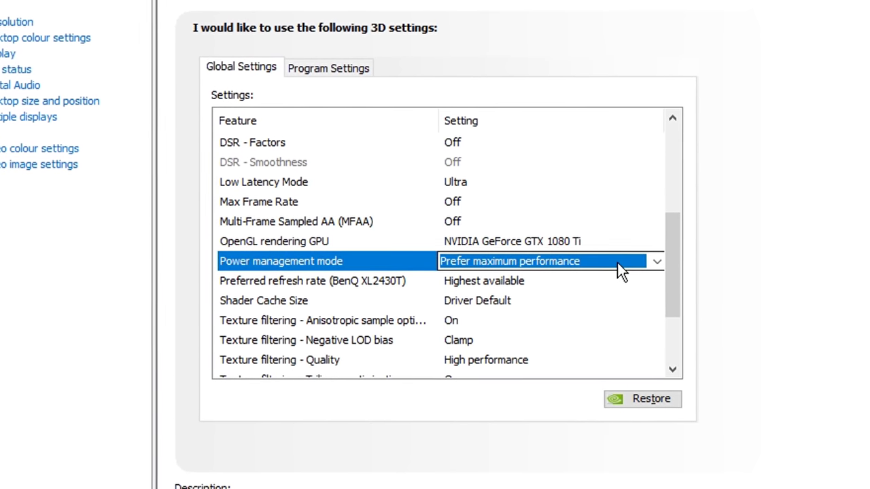
click(580, 278)
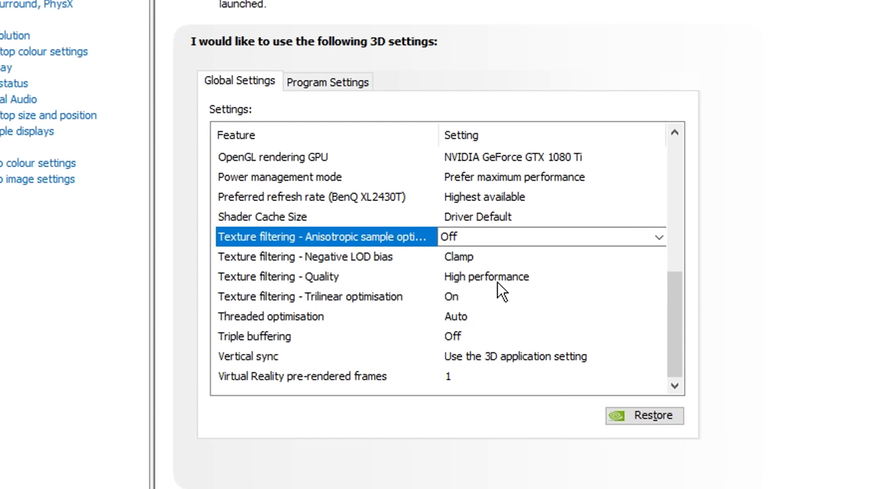
Step: Check the Texture filtering - Quality setting and set Threaded optimisation to Auto
click(498, 283)
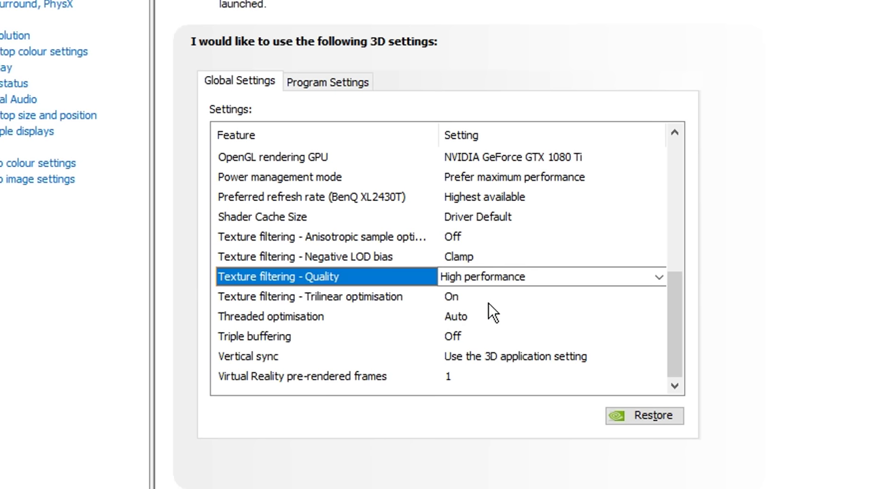
click(444, 318)
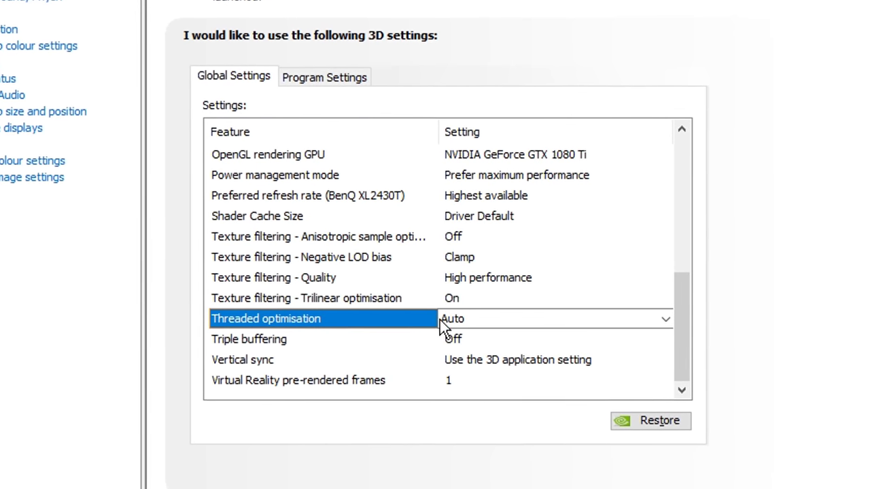
click(442, 319)
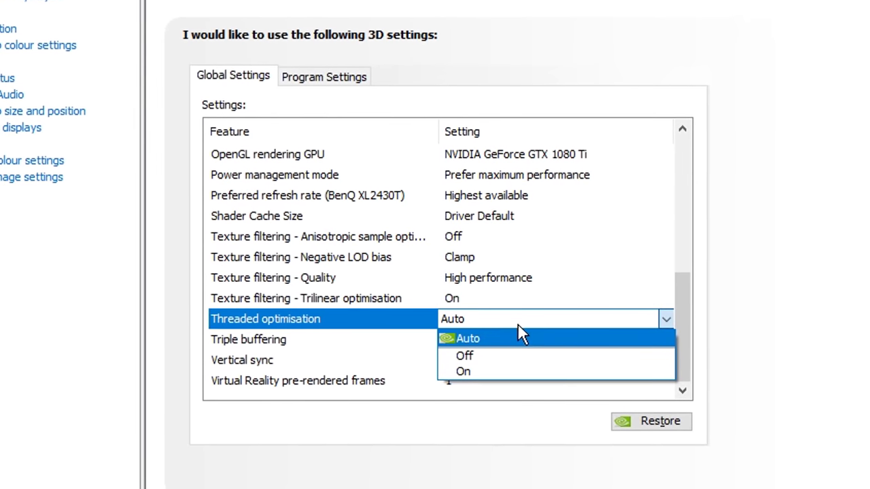
click(519, 333)
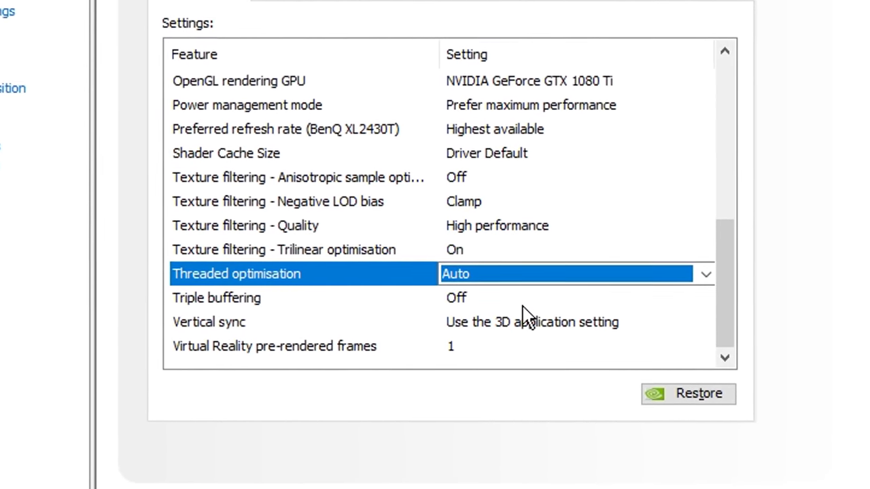
Step: Set Vertical sync to Use the 3D application setting
click(527, 322)
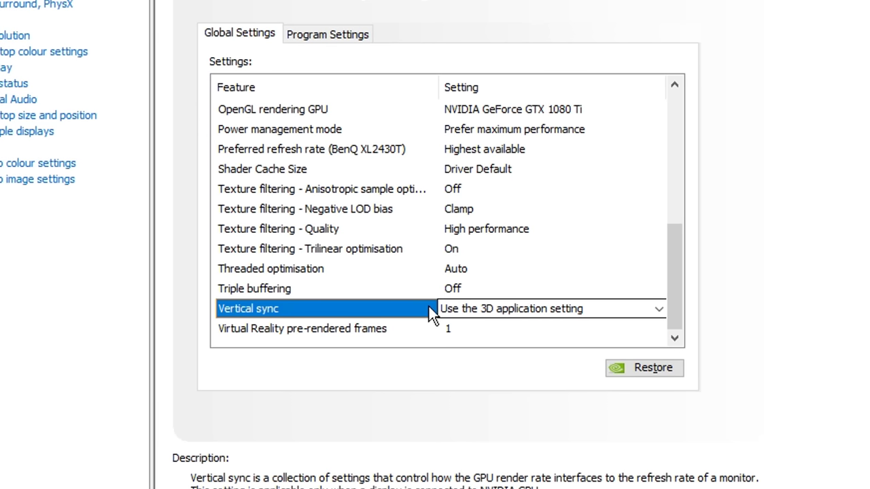
click(559, 312)
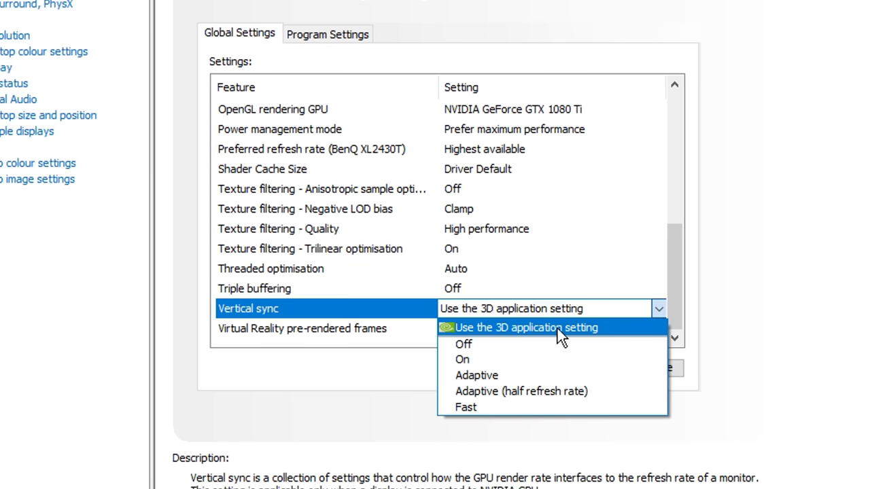
click(579, 308)
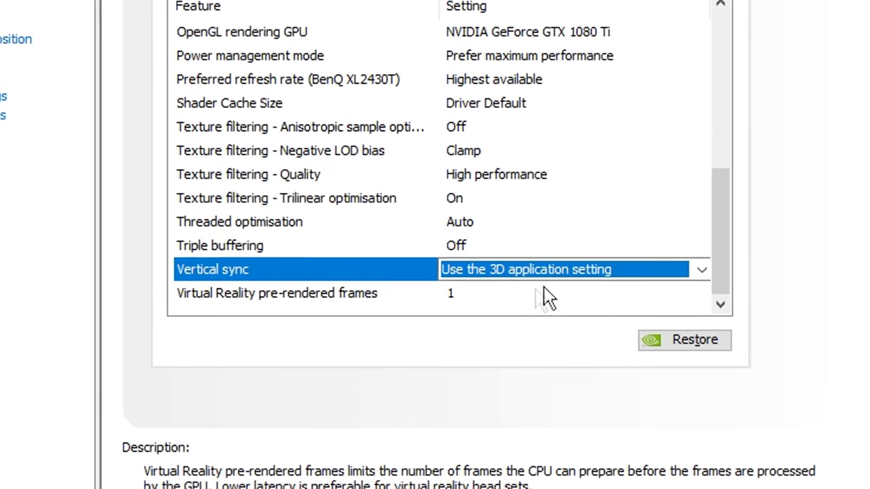
Step: Set Virtual Reality pre-rendered frames to 1 and review the complete list of global 3D settings
click(499, 304)
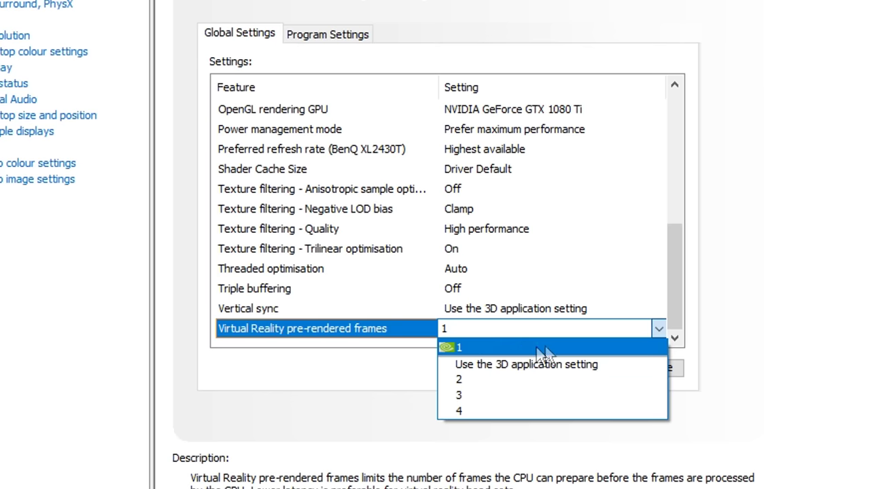
click(557, 336)
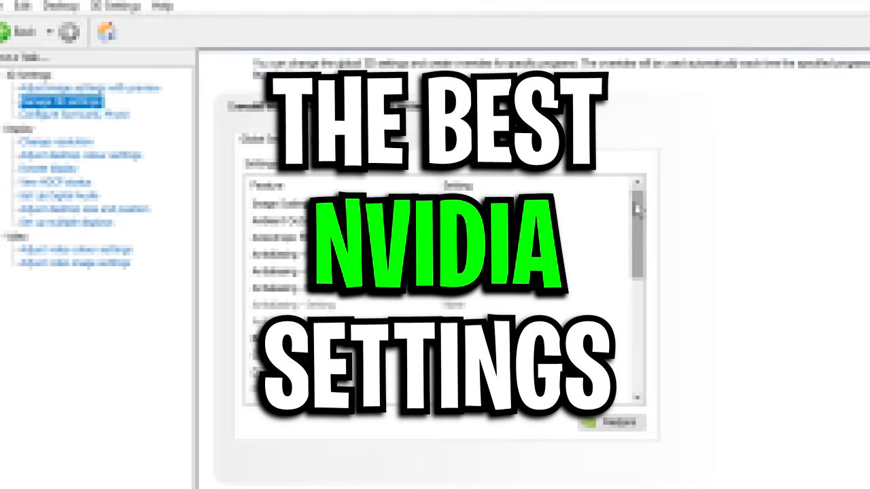
scroll(642, 272, down, 5)
scroll(649, 274, down, 4)
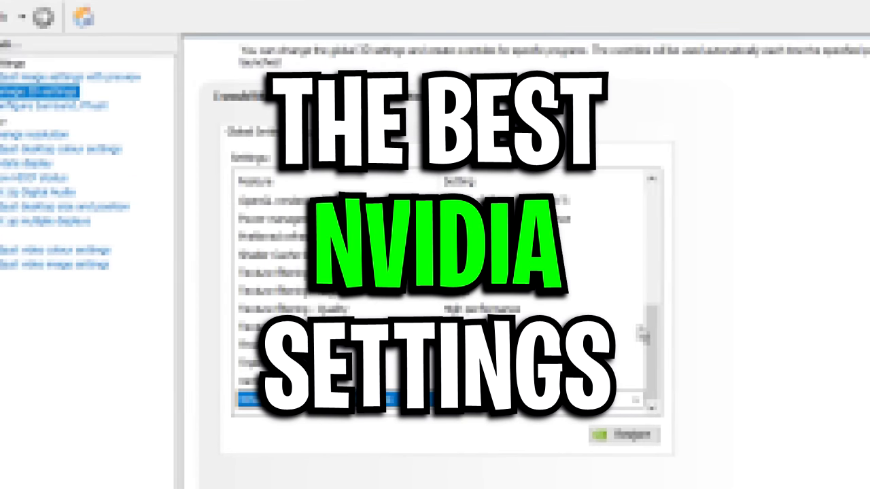